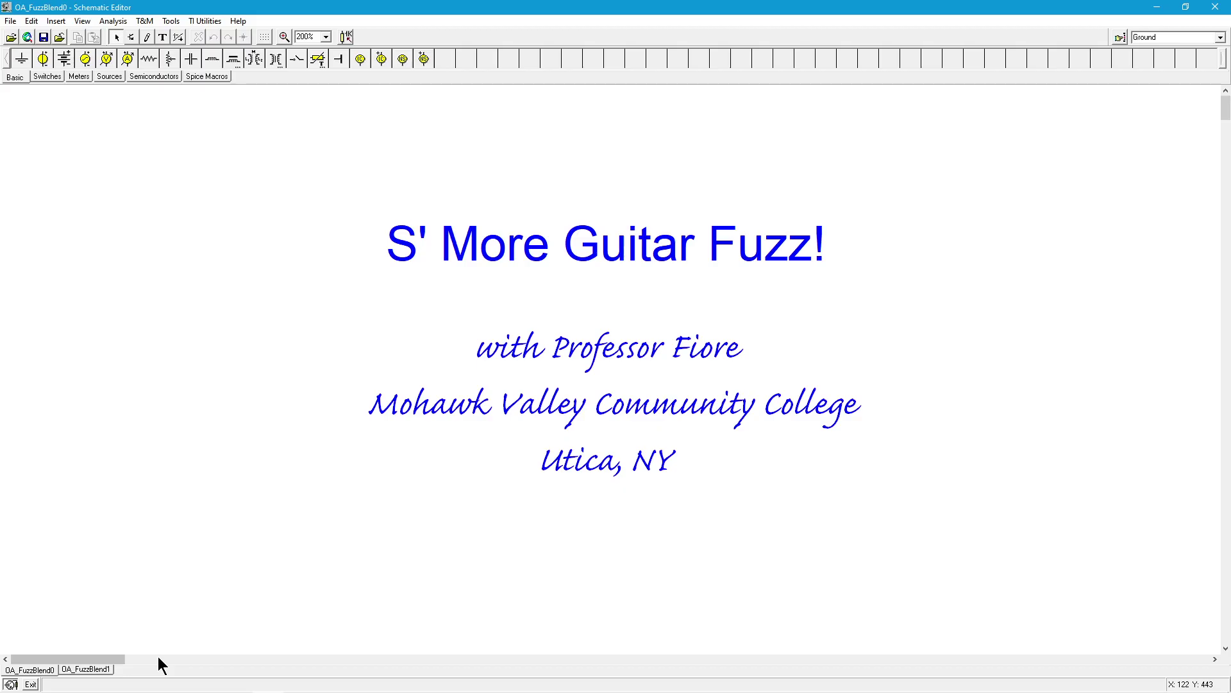
Switch to the OA_FuzzBlend1 schematic and check the parameters of the Pdist and Pblend potentiometers.
click(159, 658)
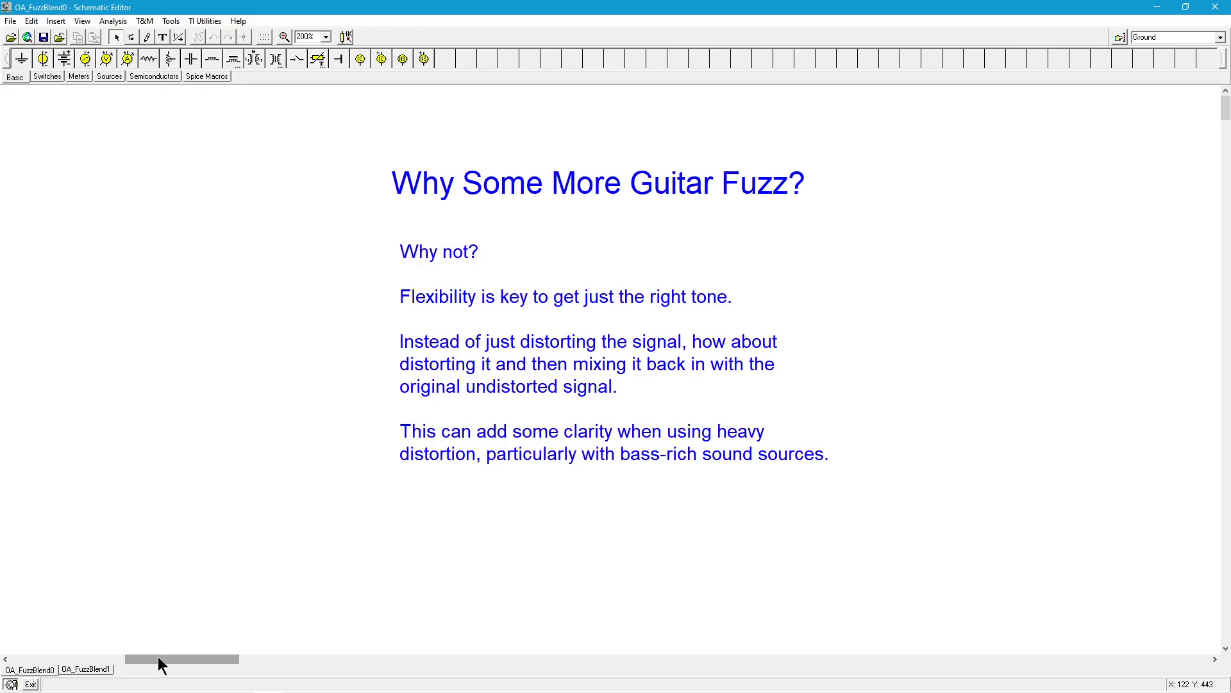
click(96, 670)
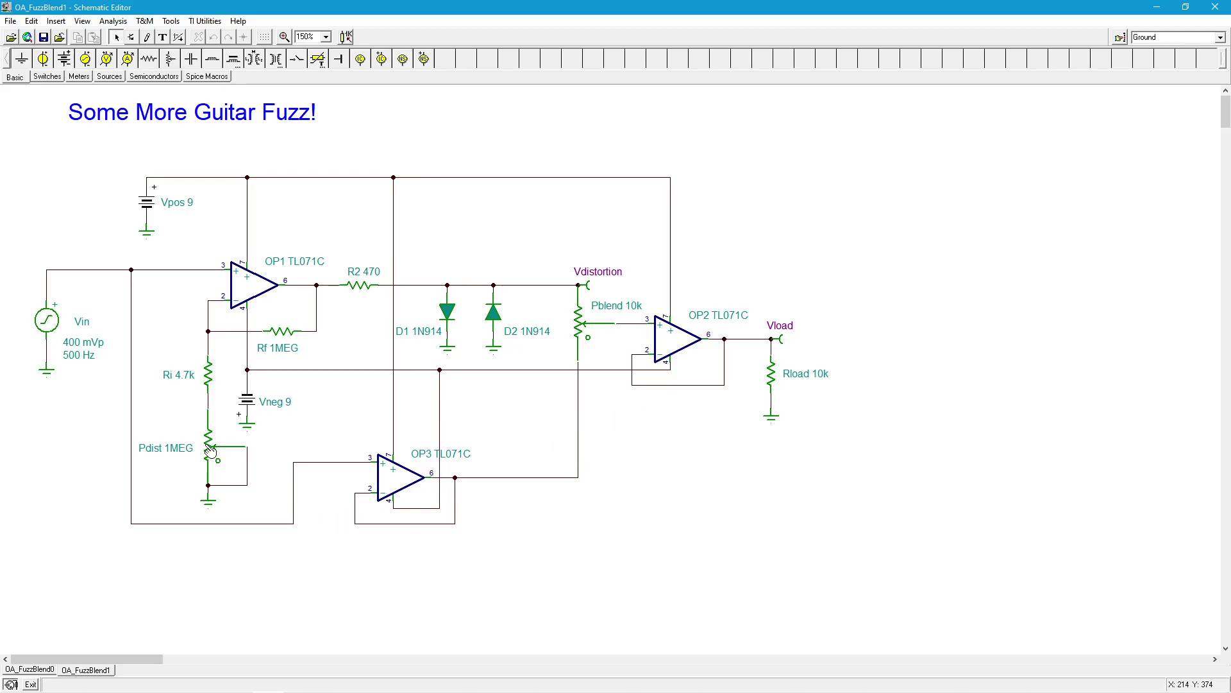
double_click(209, 449)
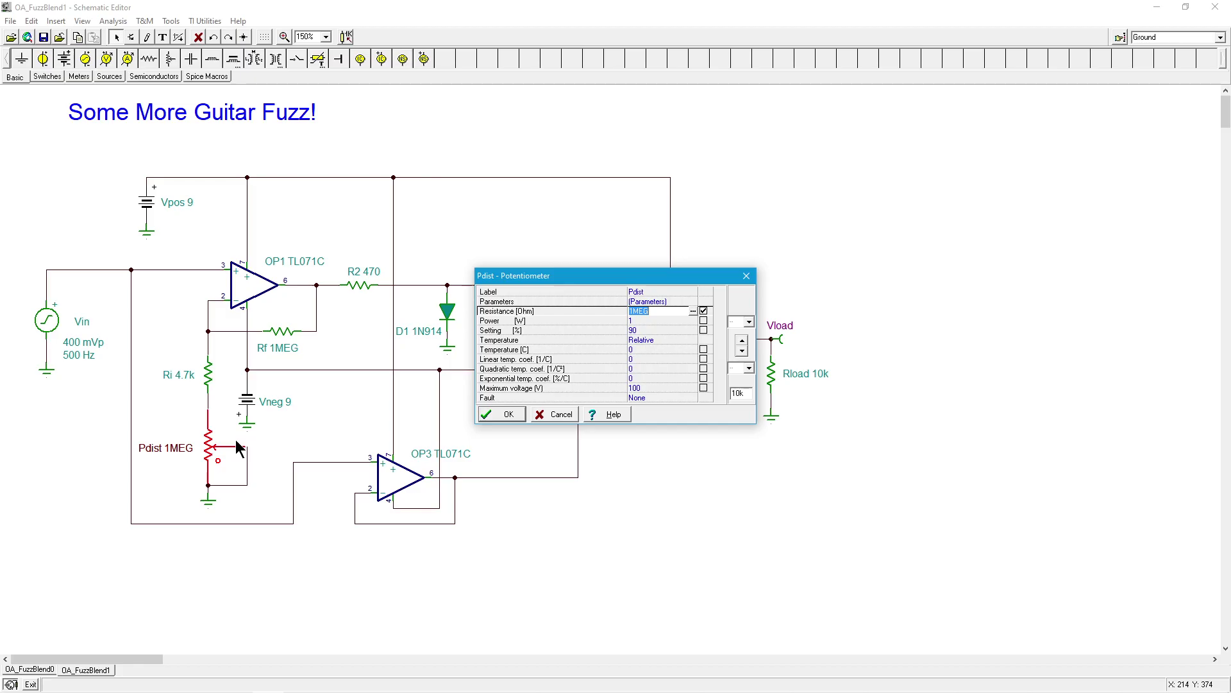
click(517, 414)
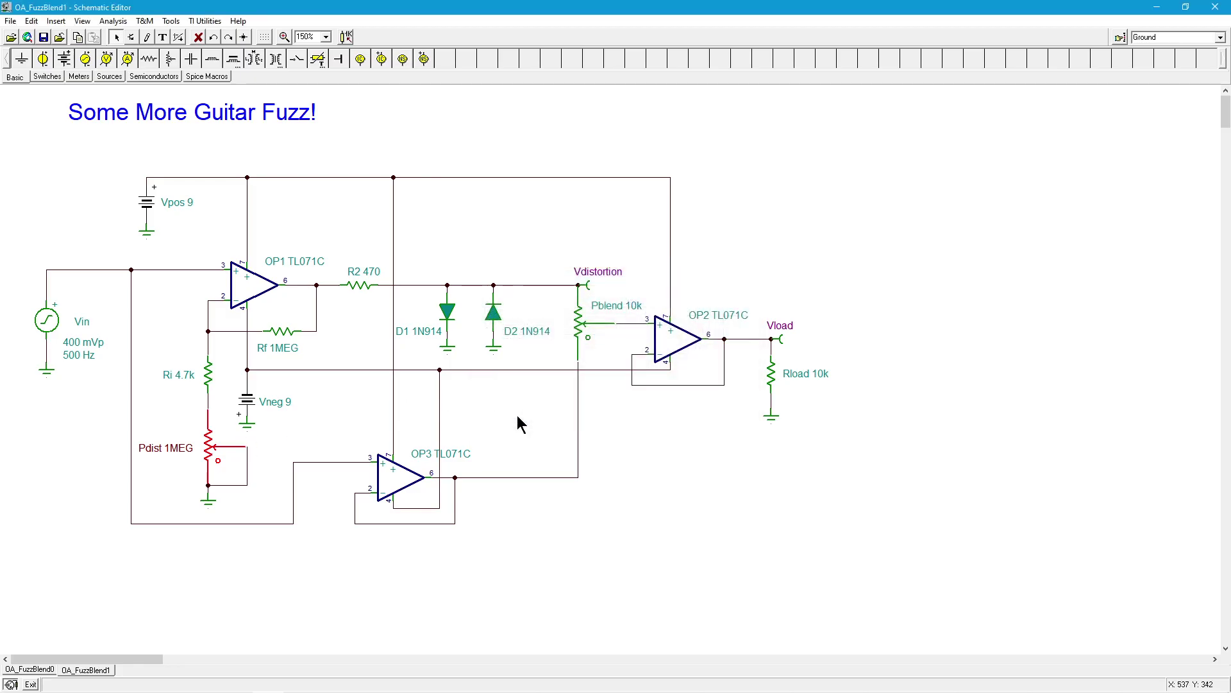
double_click(580, 329)
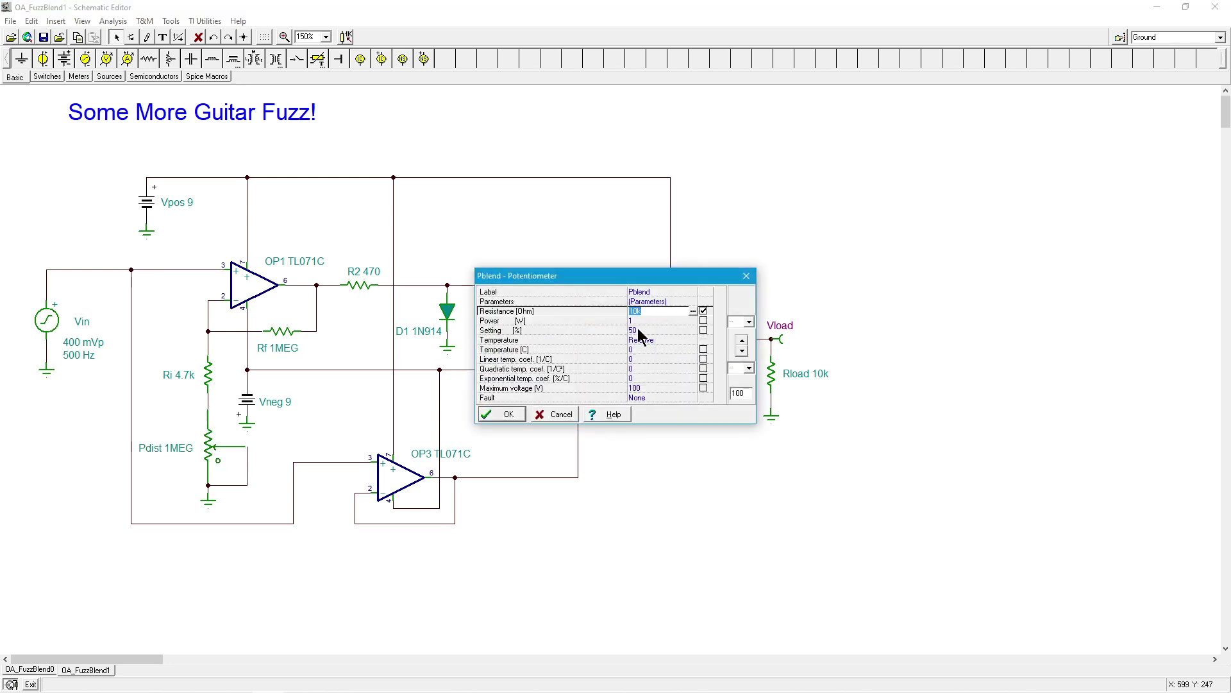
click(508, 415)
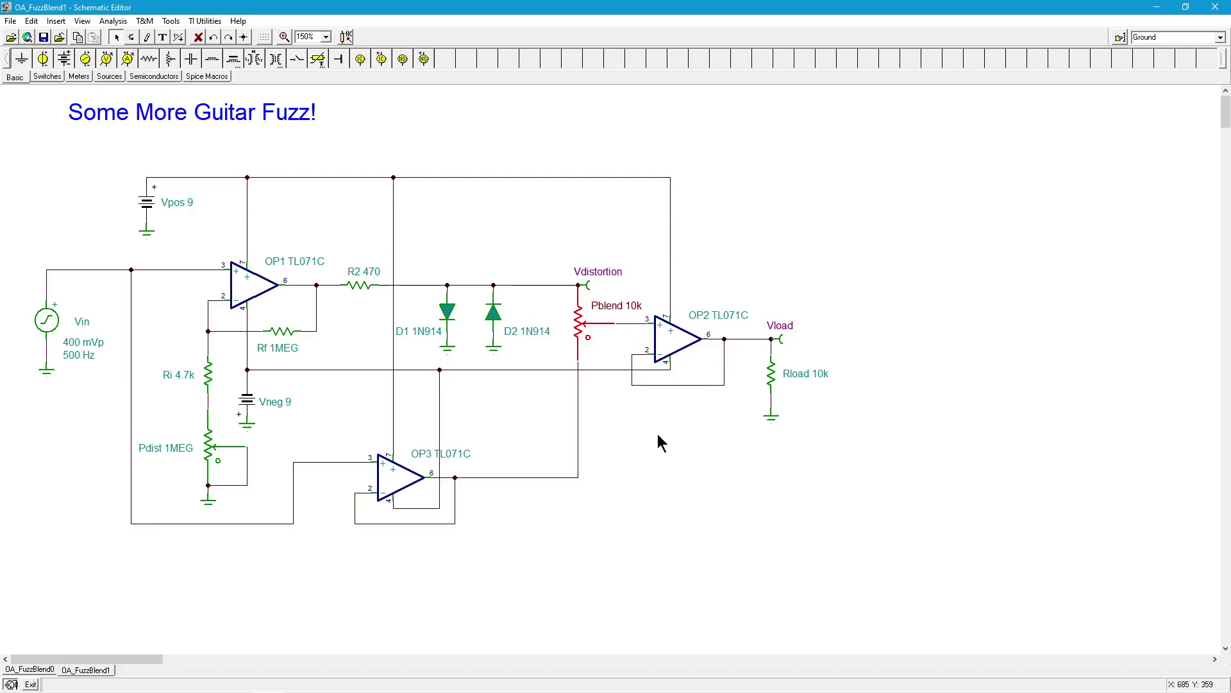
click(646, 463)
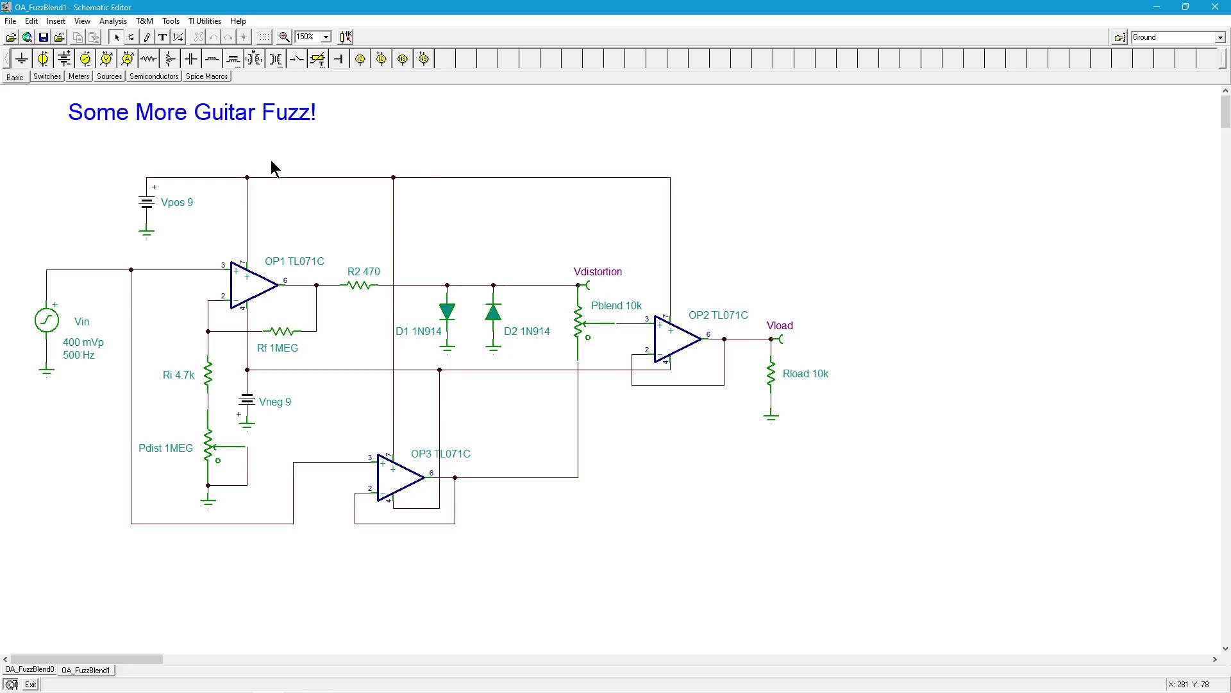
Run a transient analysis from 0 to 10m with the calculated operating point, and enlarge the resulting plot window.
click(113, 21)
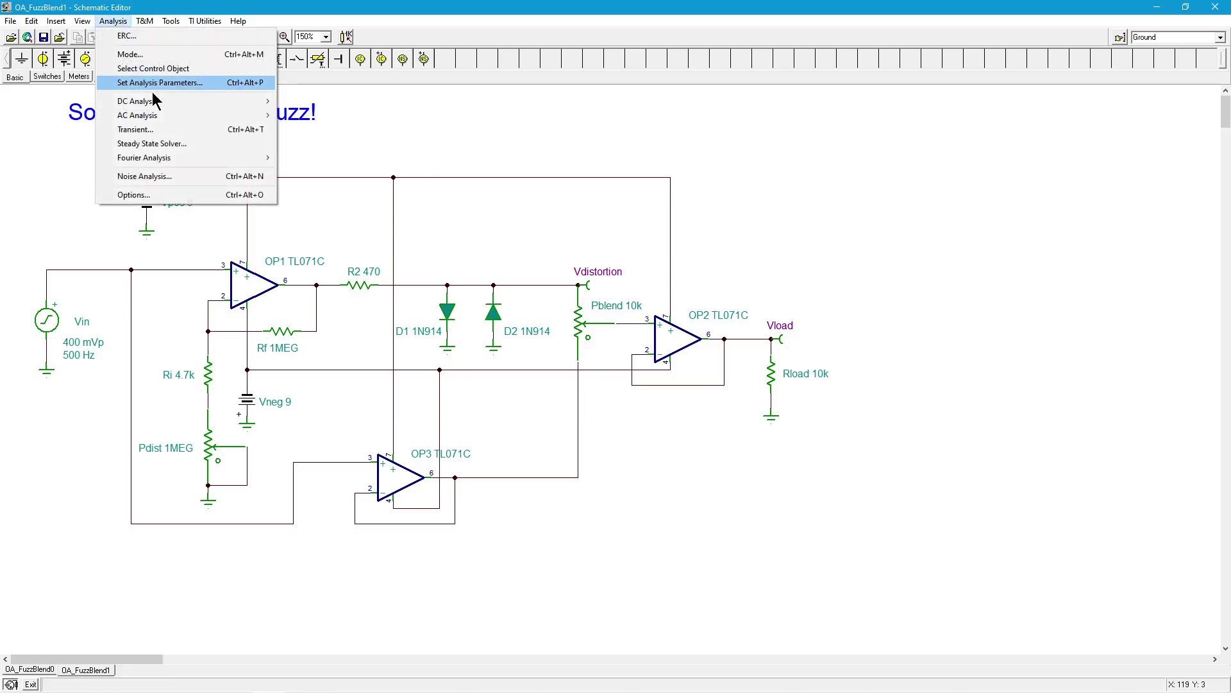
click(170, 129)
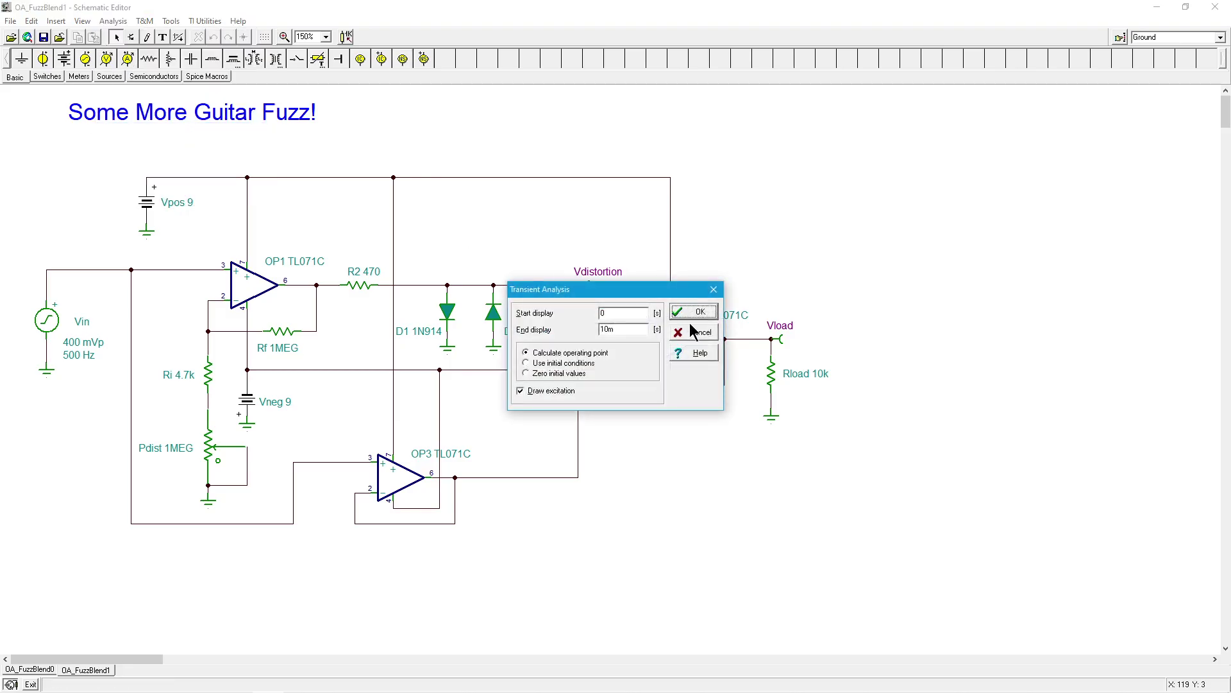
drag(645, 288, 621, 132)
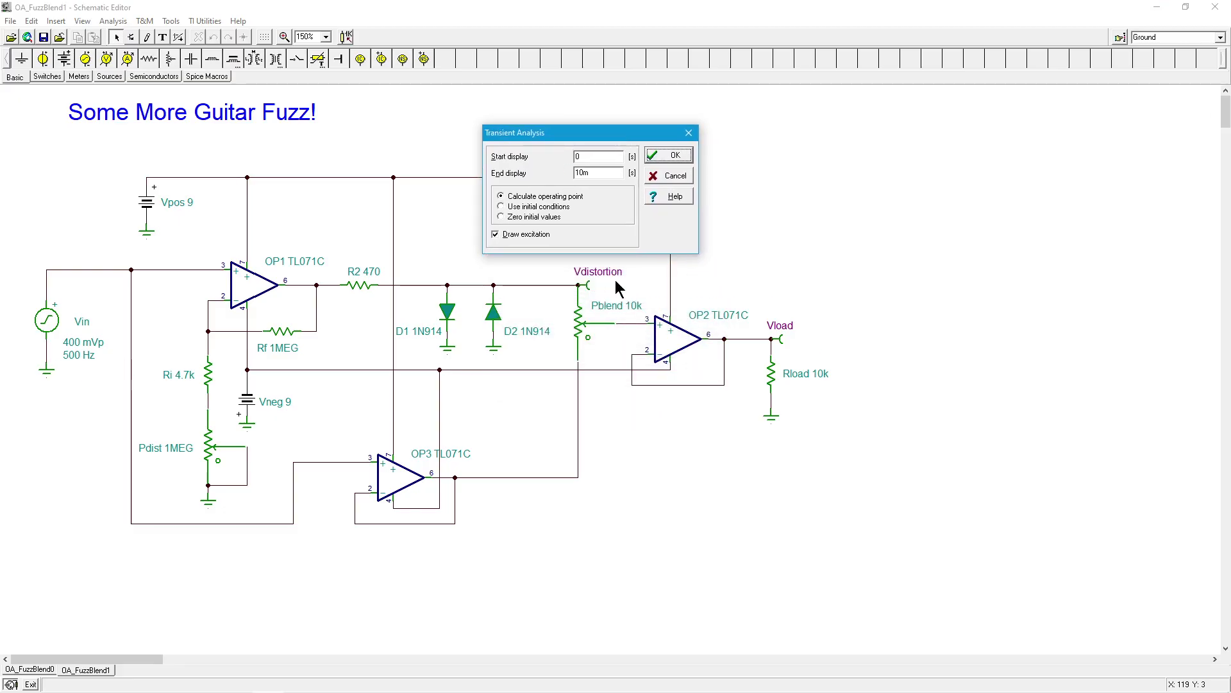
click(666, 152)
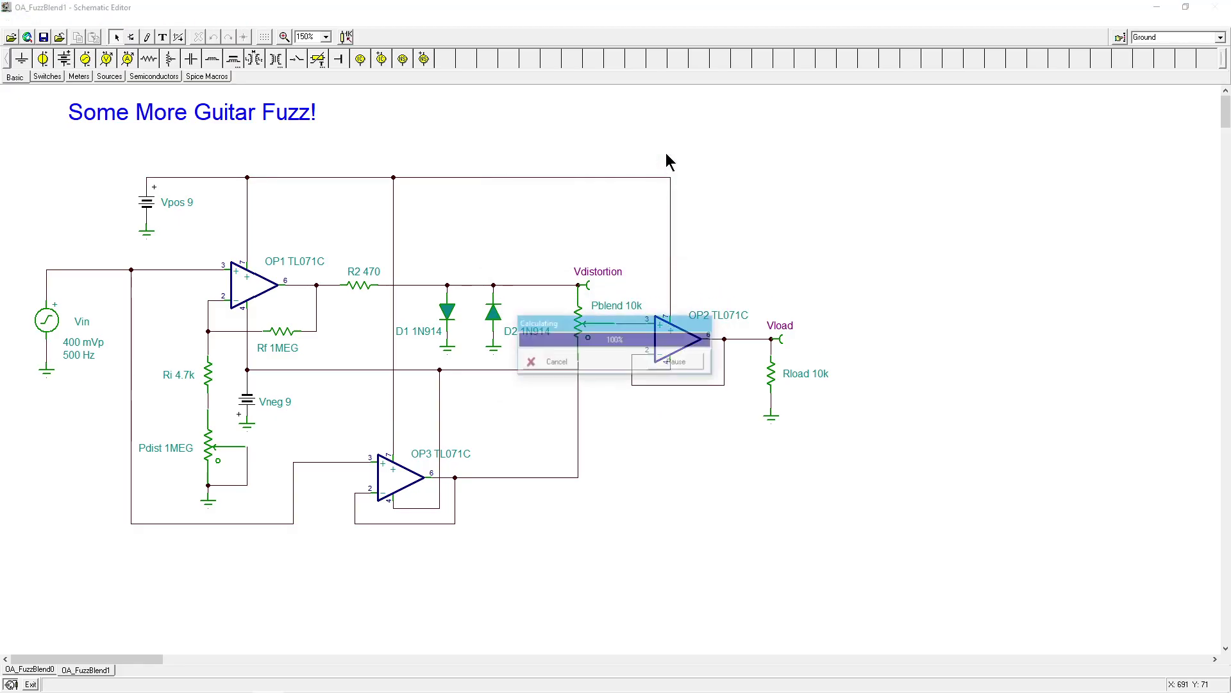
drag(306, 37, 694, 100)
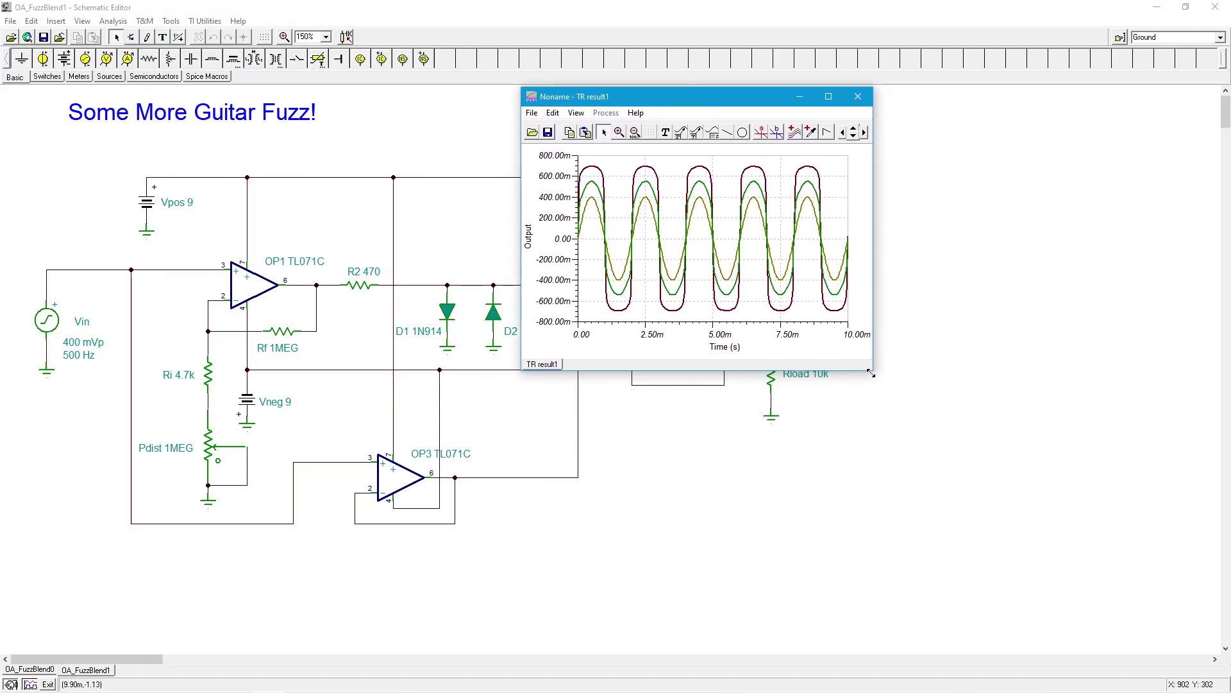
drag(873, 370, 1215, 646)
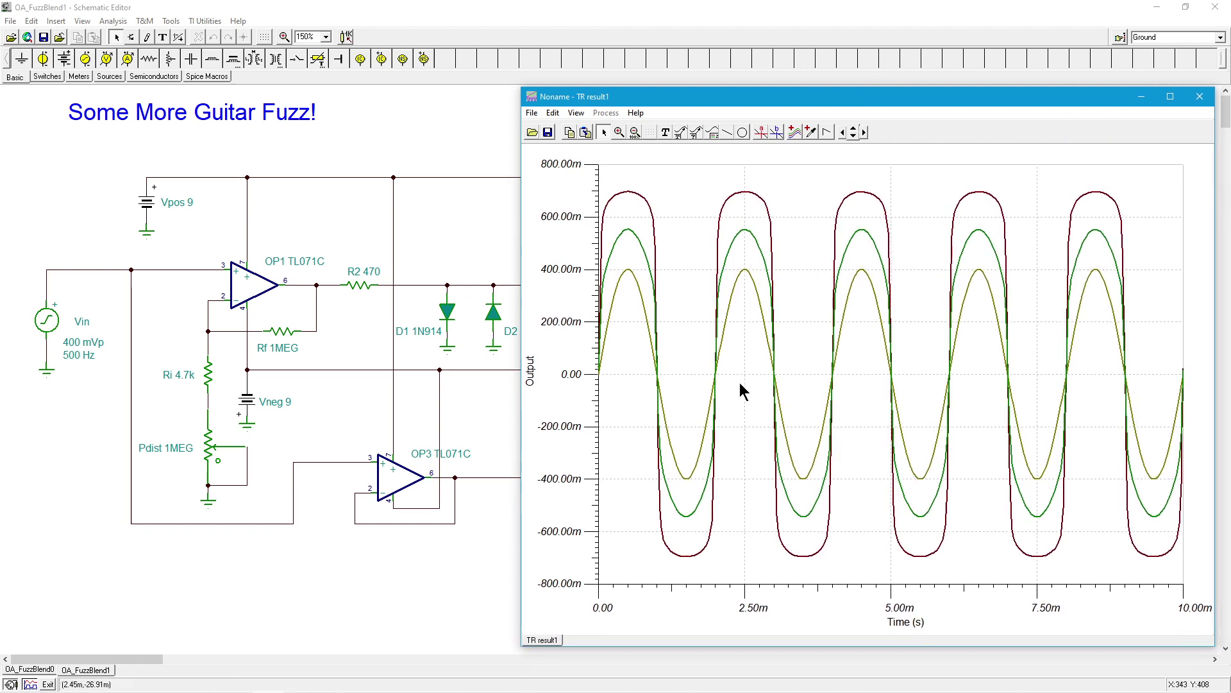
Add a curve legend to the transient plot and separate its curves into individual graphs, closing the results when done.
click(714, 138)
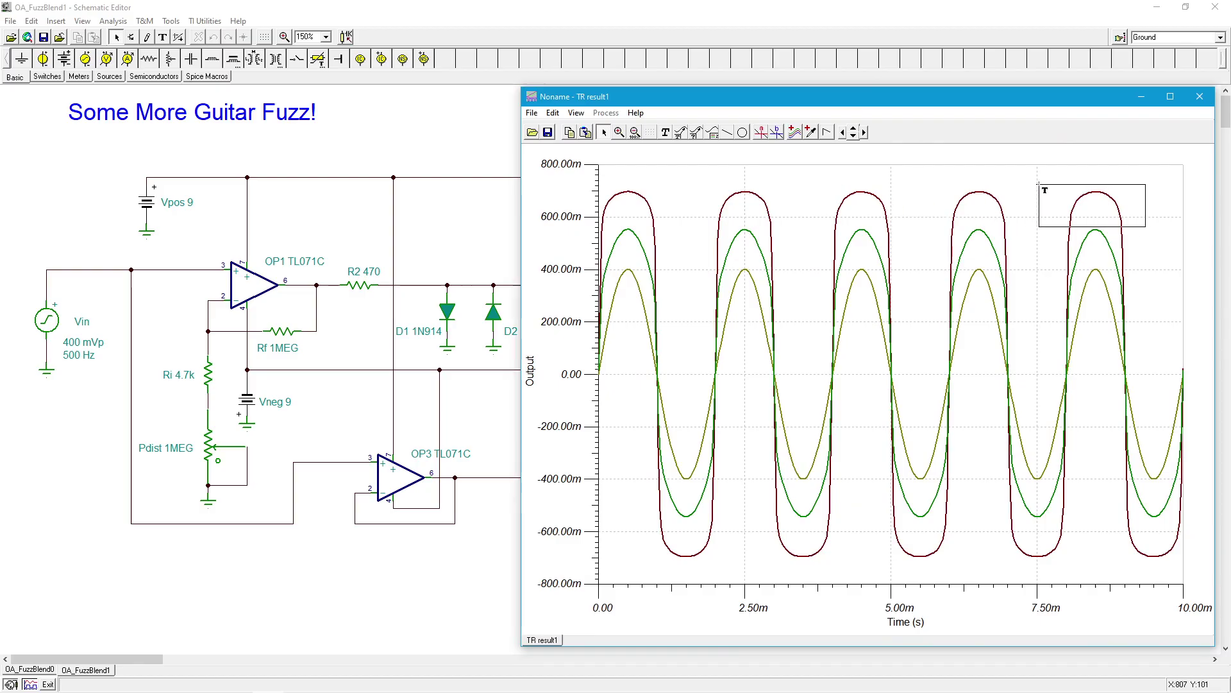
click(1046, 186)
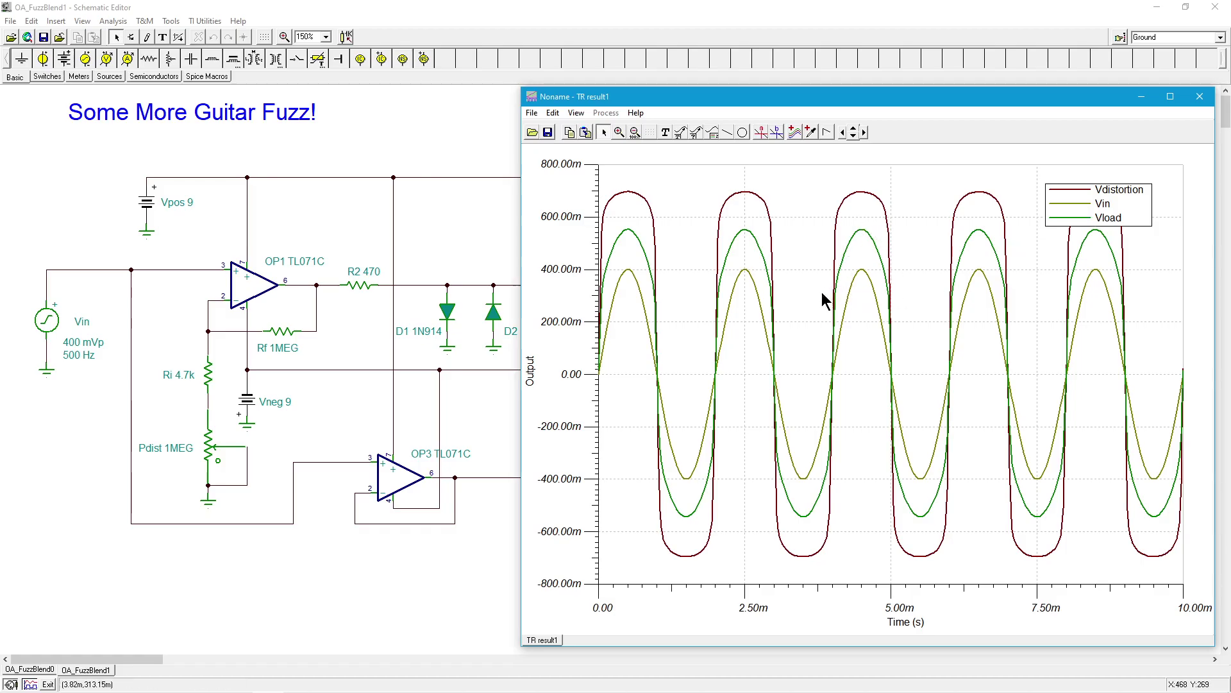
click(575, 112)
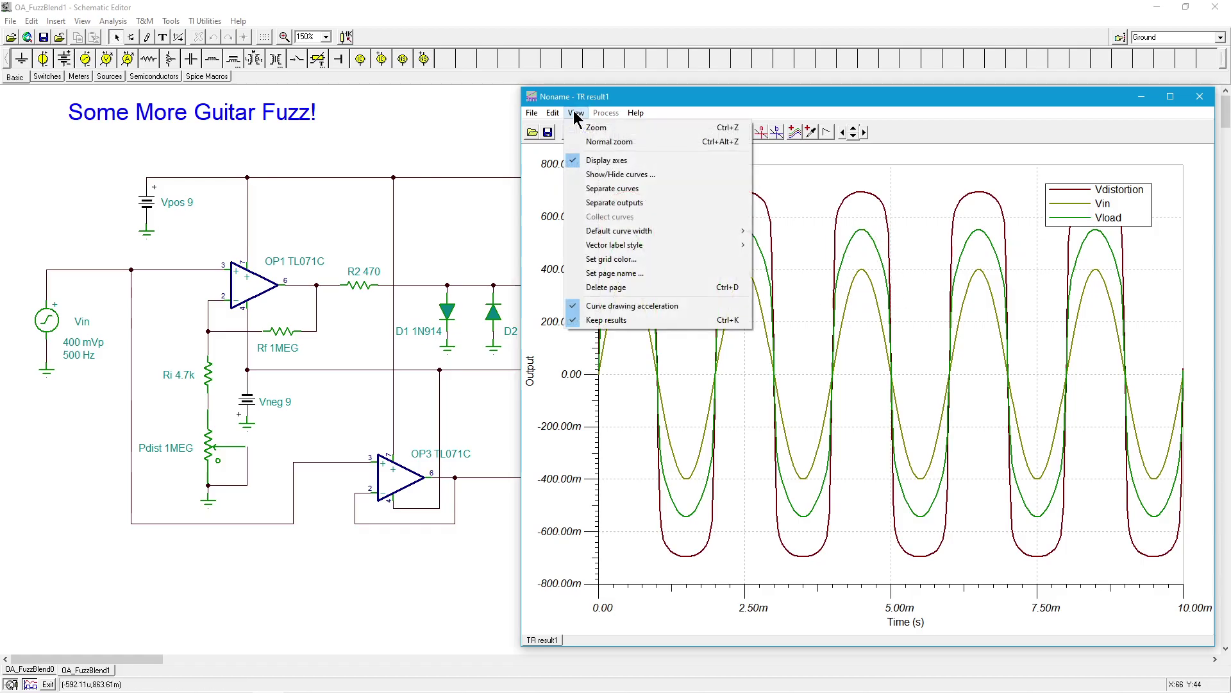
click(606, 190)
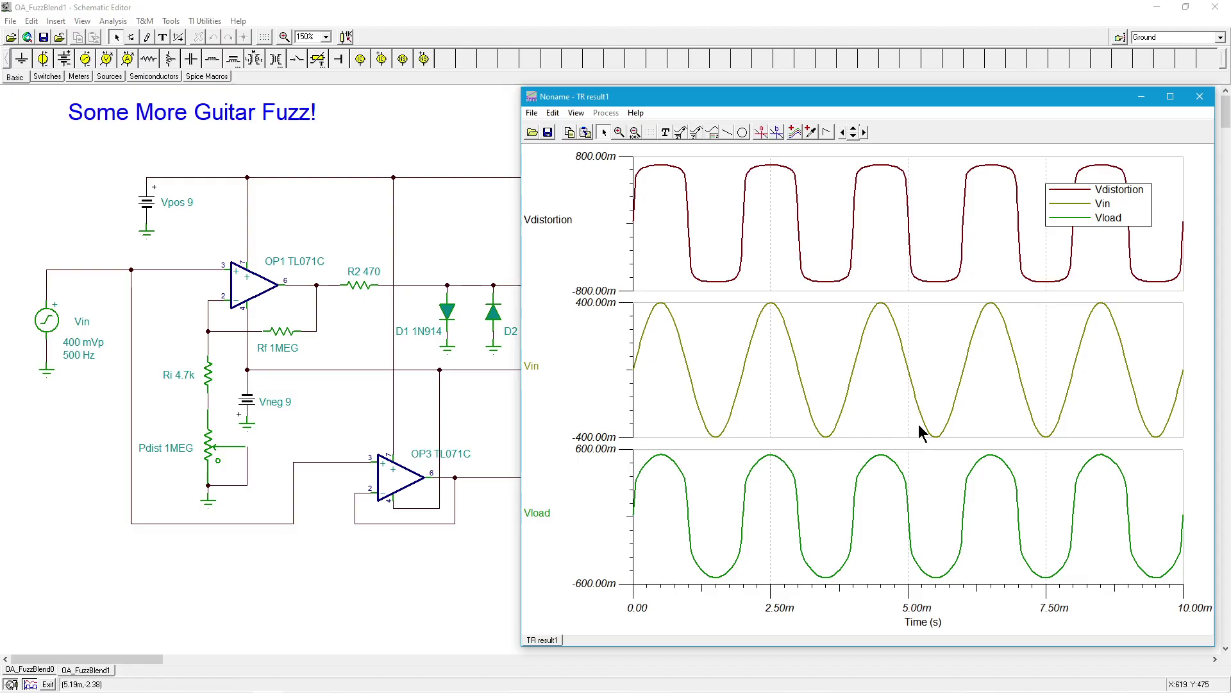
click(1200, 96)
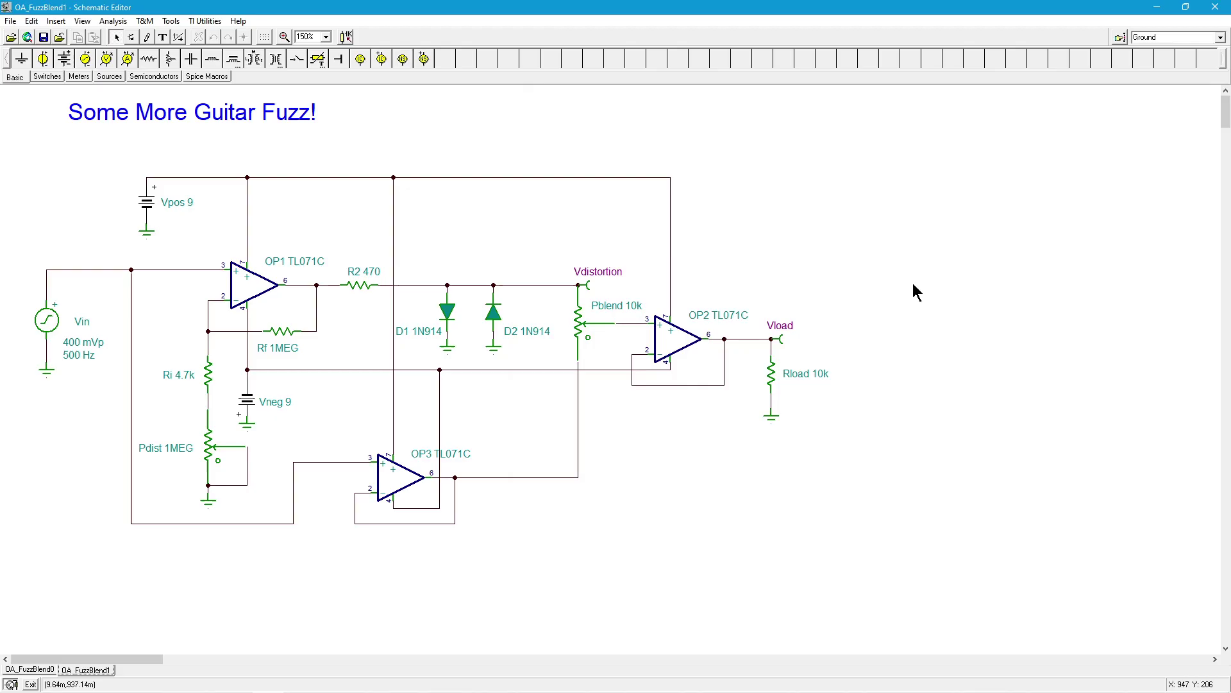
Set the Pblend potentiometer's setting to 90%.
double_click(579, 326)
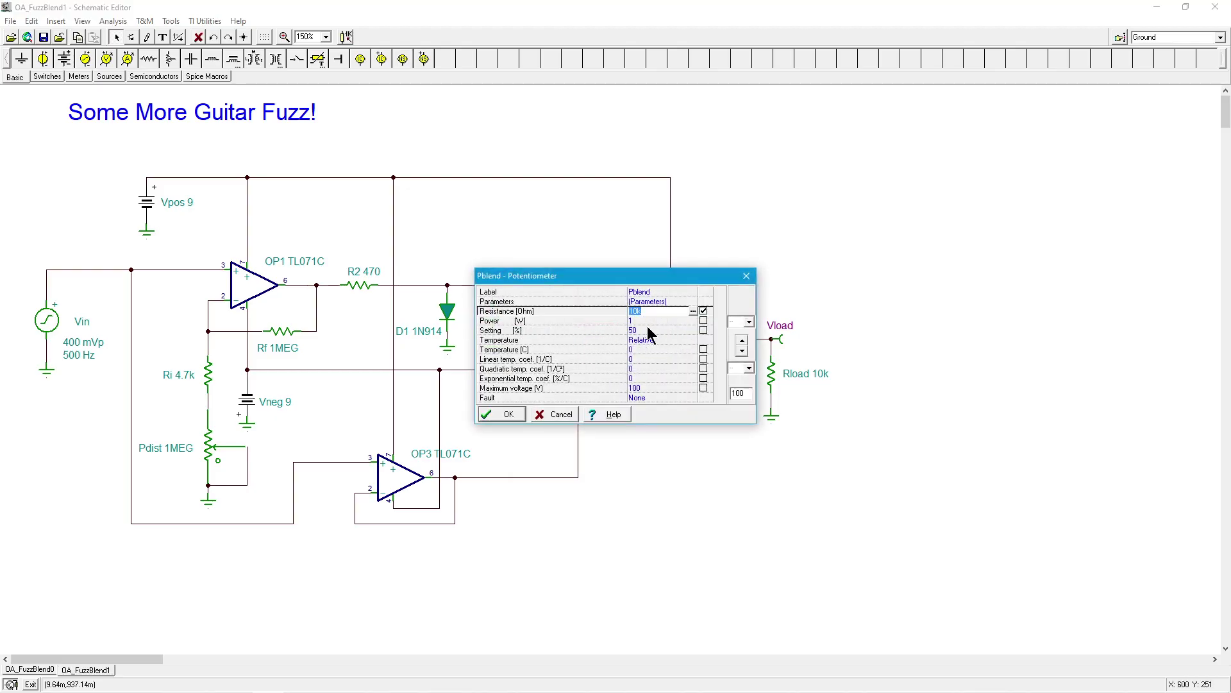
click(648, 330)
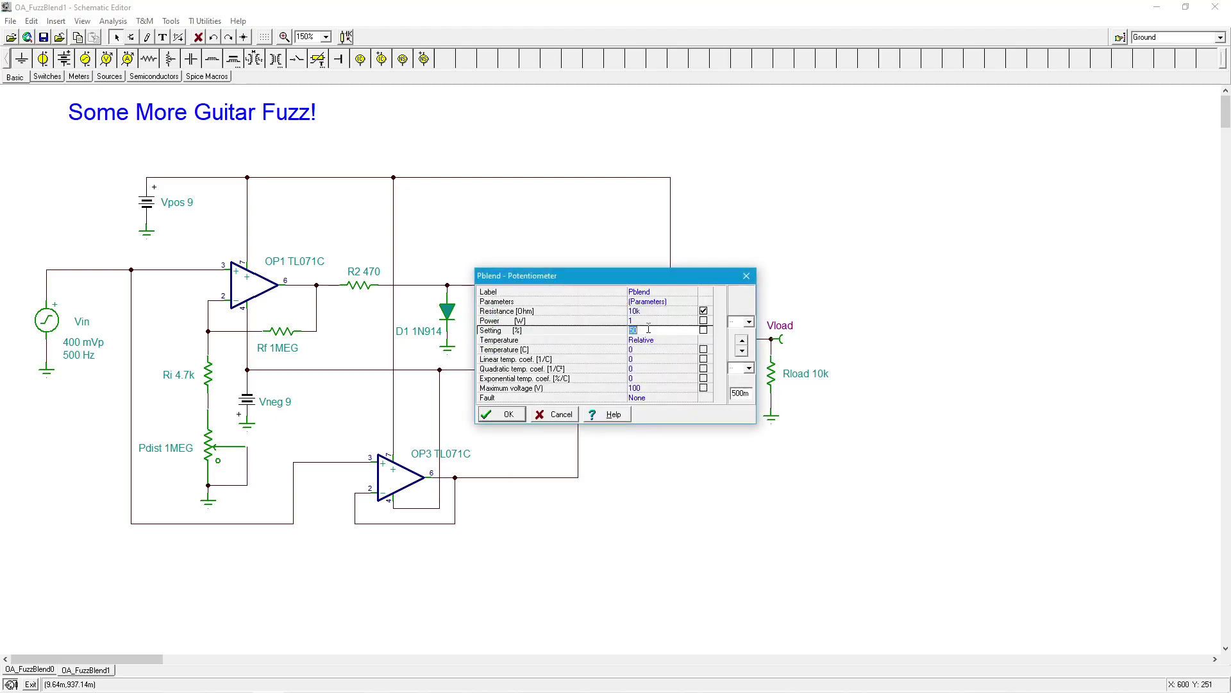
text(90)
click(509, 415)
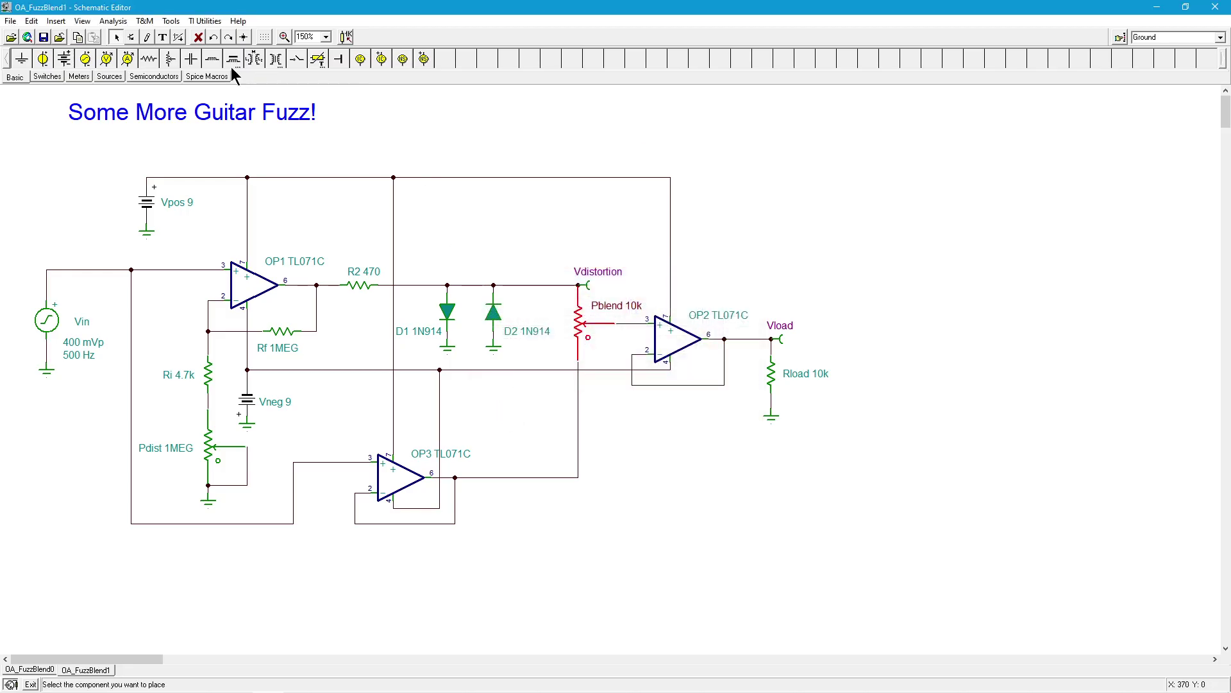
Rerun the transient analysis from 0 to 10m and place a curve legend in the plot's upper-right corner.
click(113, 20)
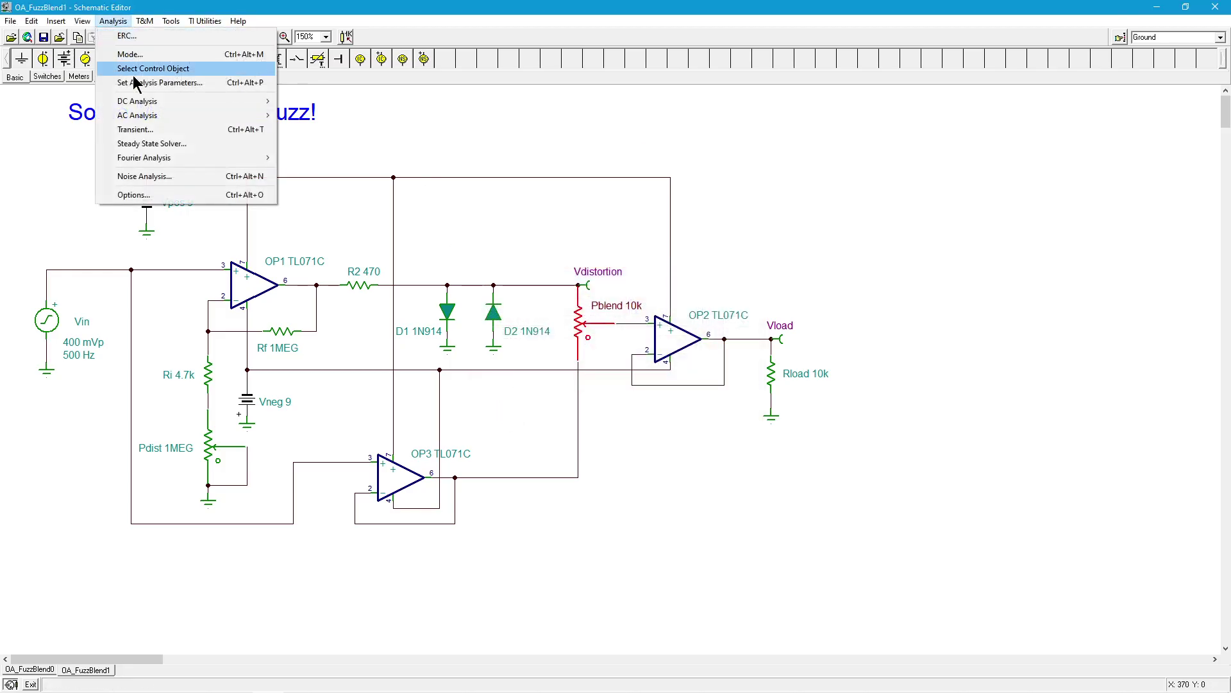
click(156, 129)
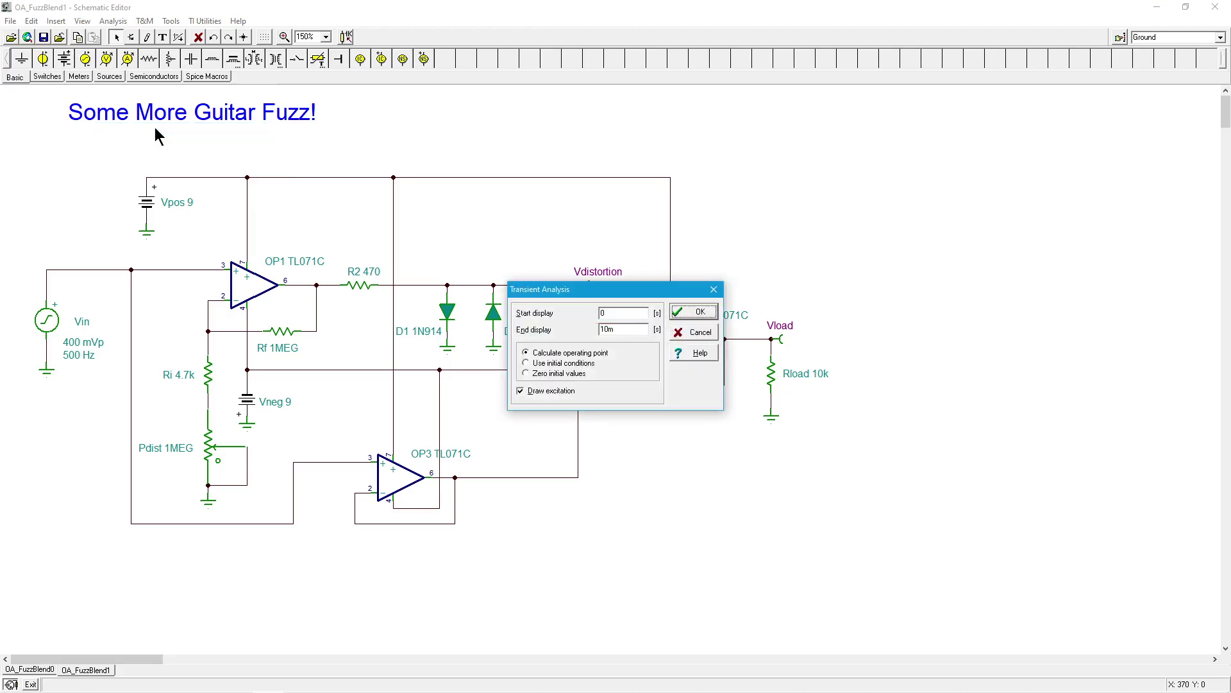
click(699, 312)
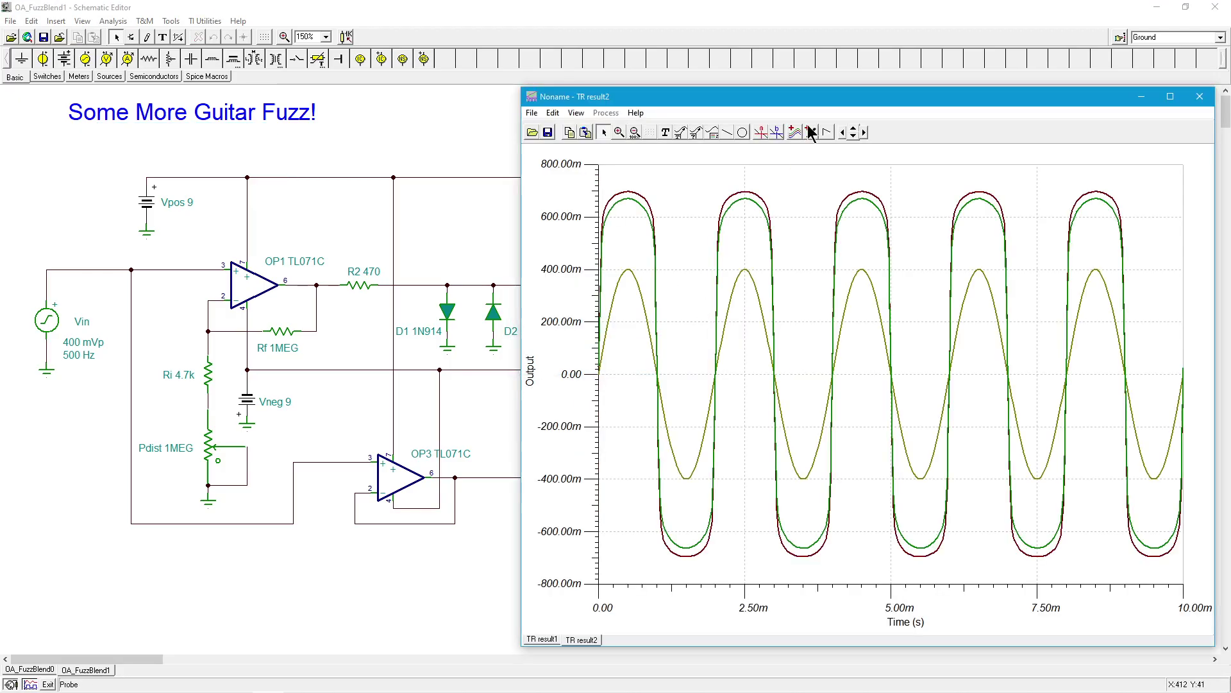
click(714, 131)
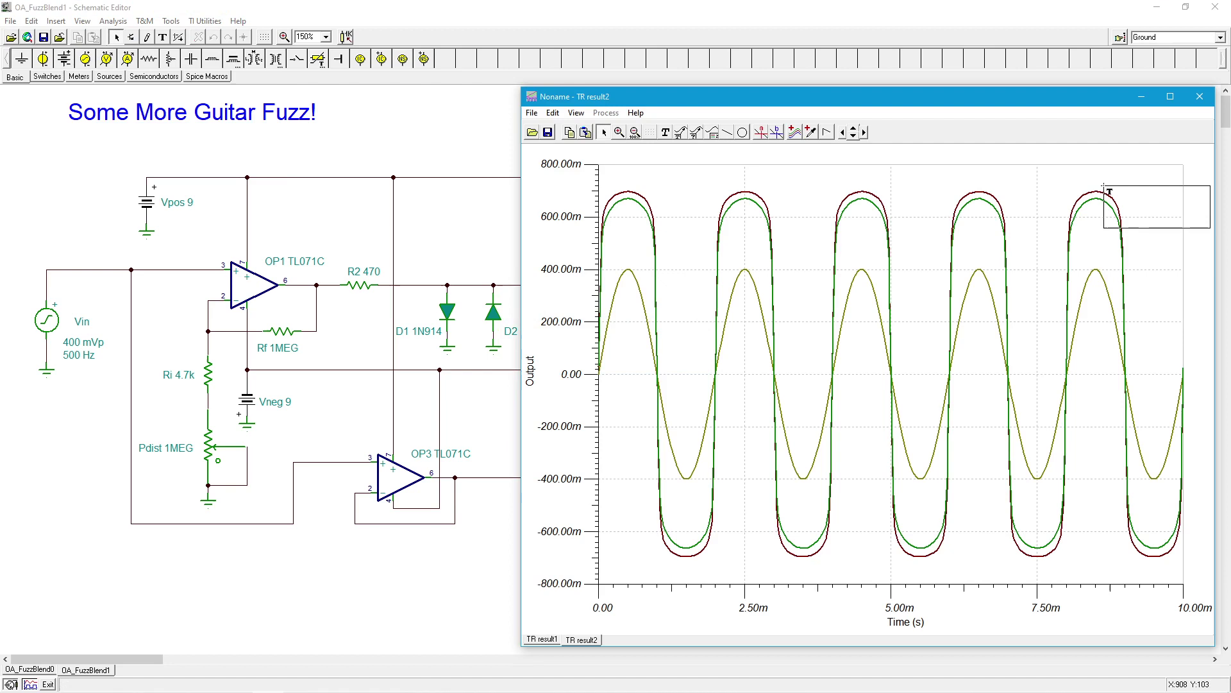
click(1076, 156)
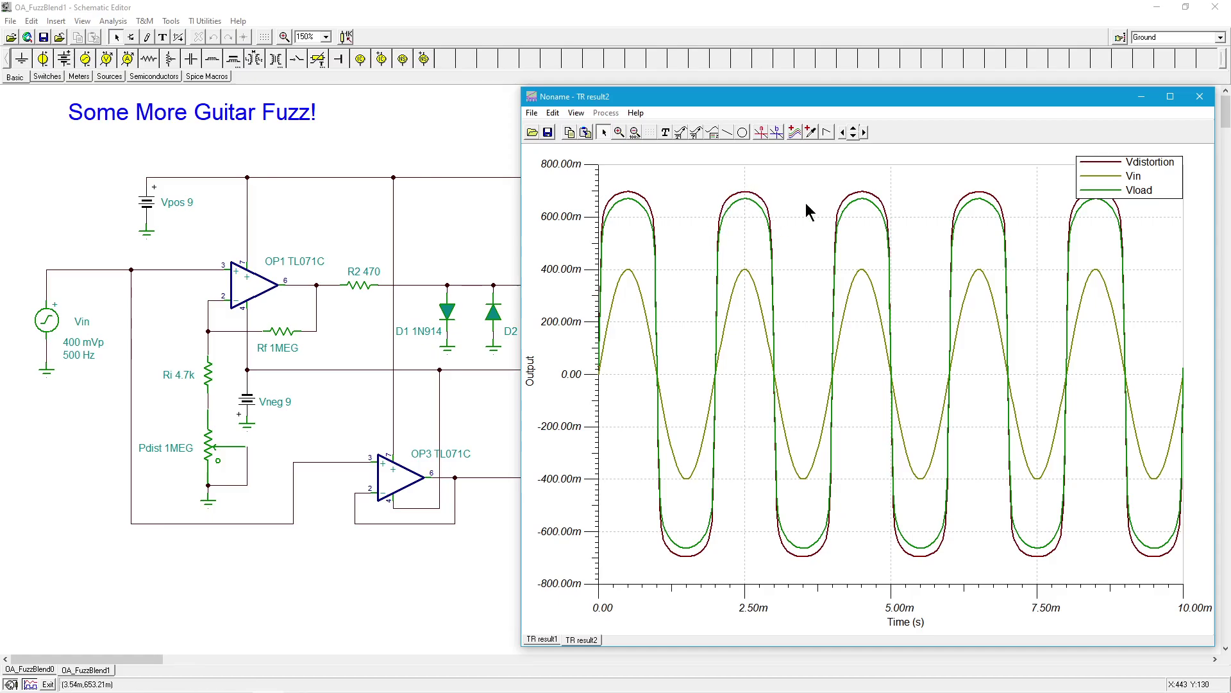
Zoom in on the second positive peak to compare Vdistortion with Vload, restore the full plot, and close the results.
click(619, 132)
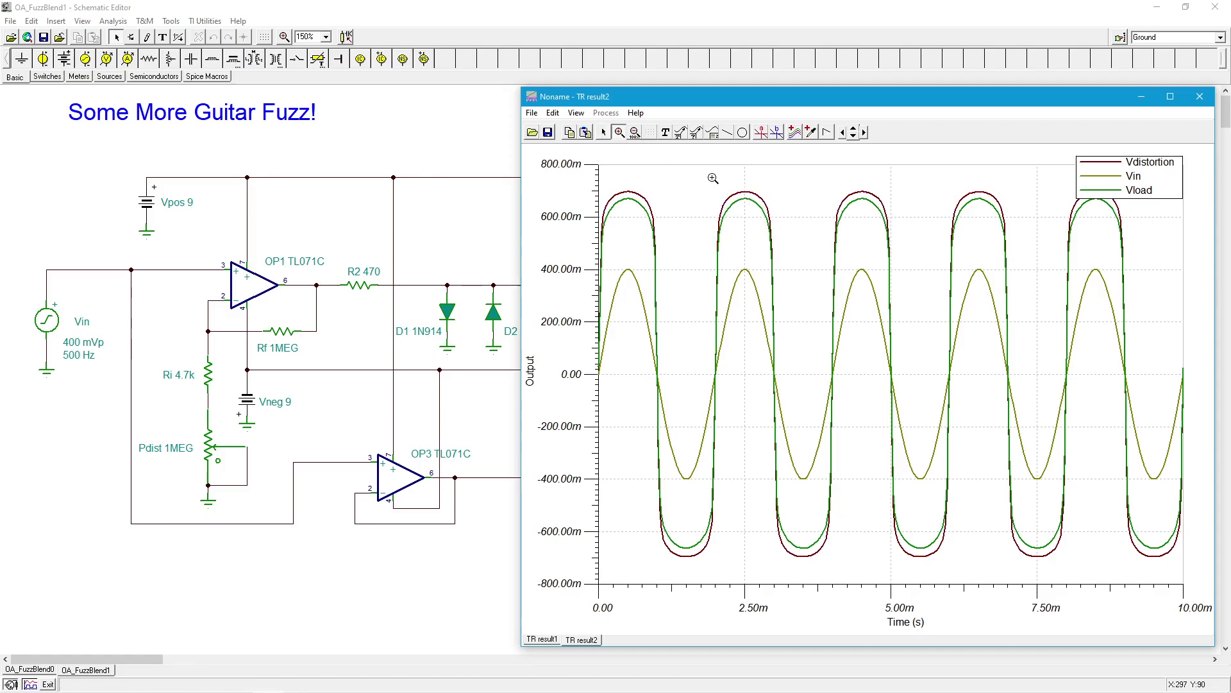
drag(706, 175, 791, 241)
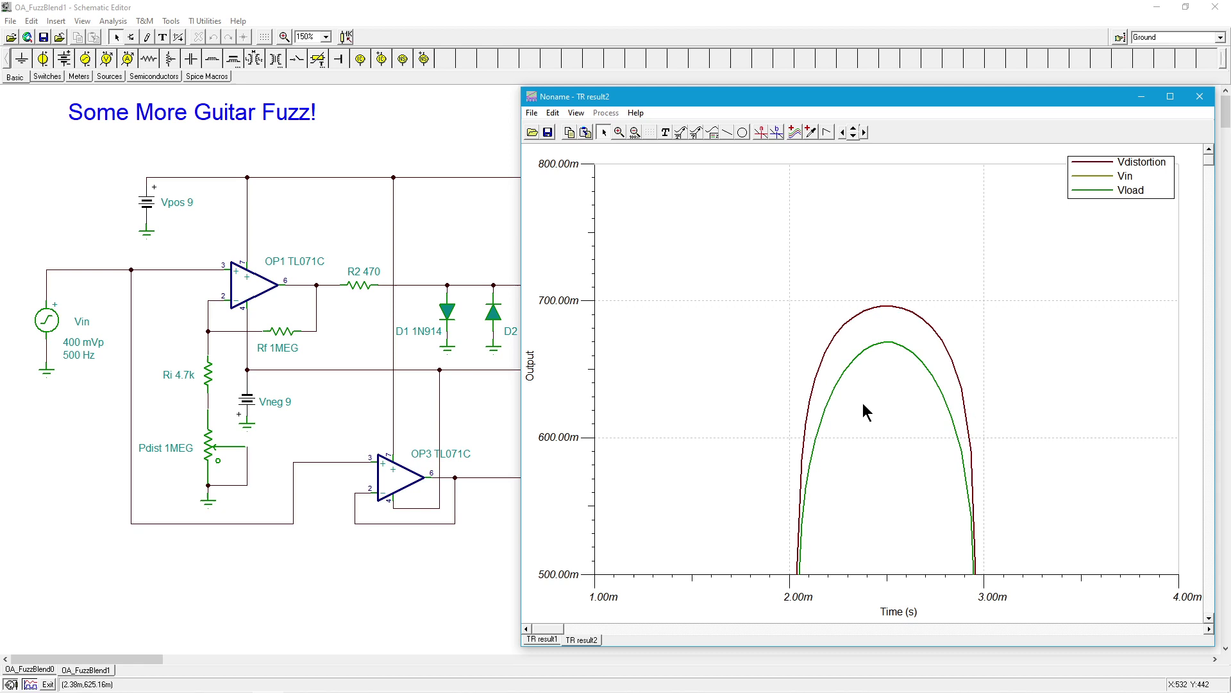
click(631, 131)
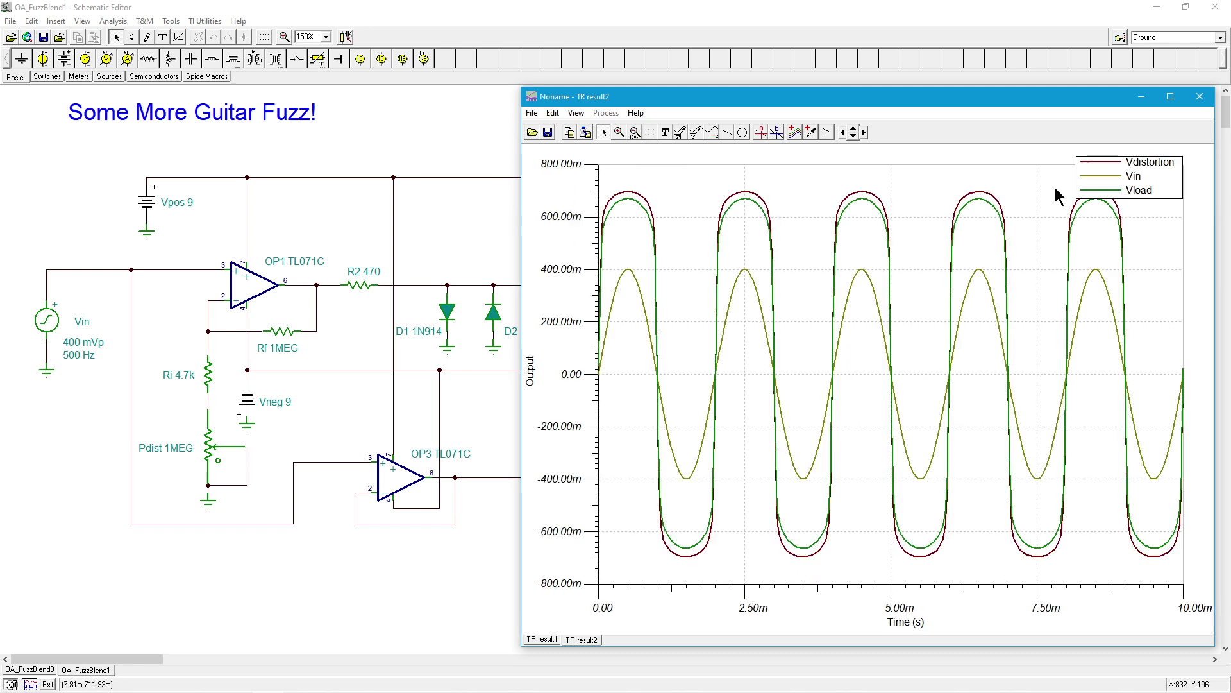
click(1199, 98)
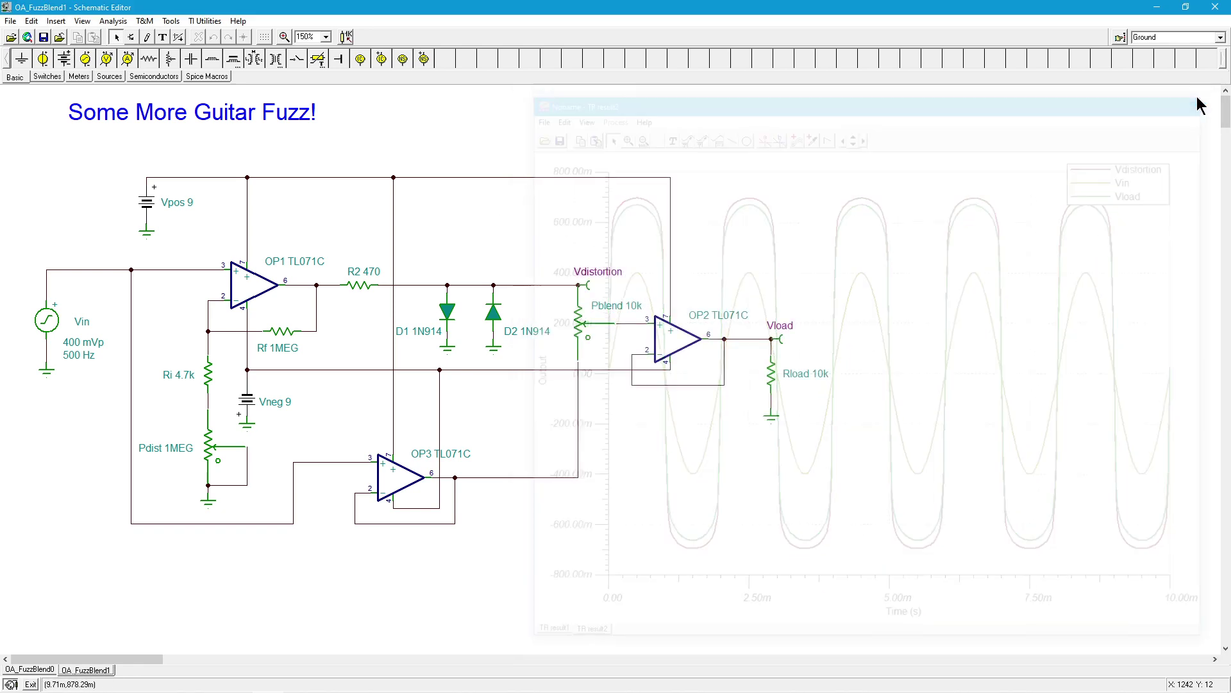
Set the Pblend potentiometer's setting to 10%.
double_click(581, 328)
click(644, 329)
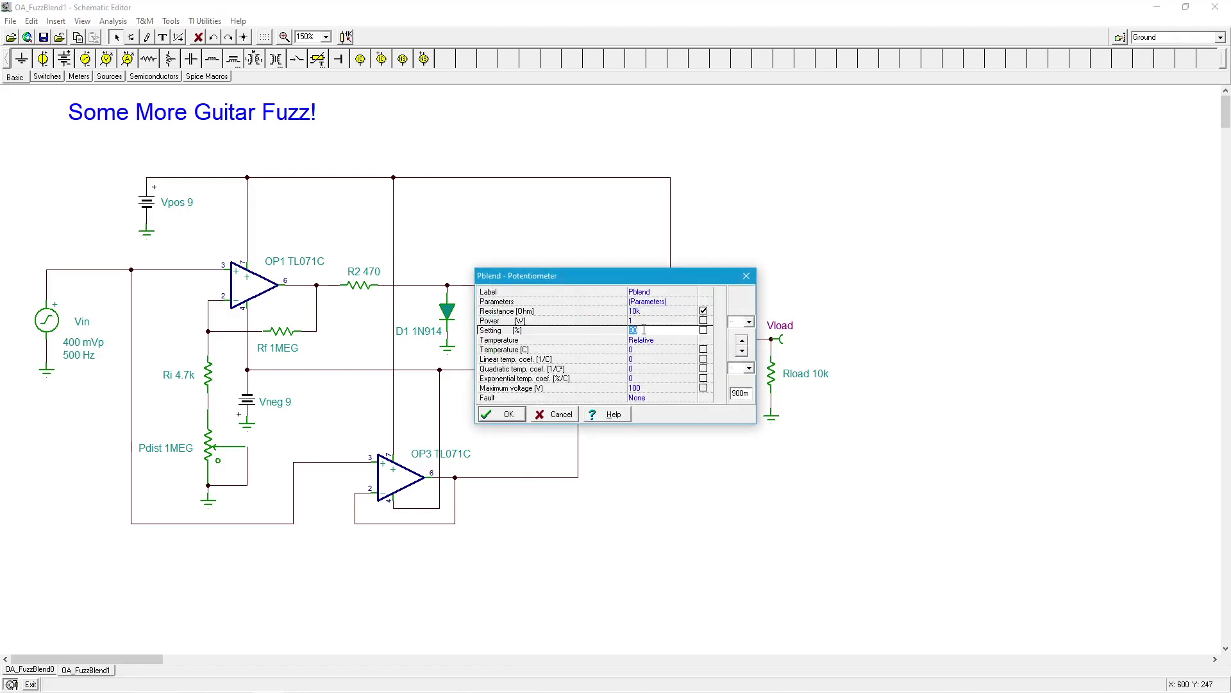
text(10)
click(512, 413)
click(511, 409)
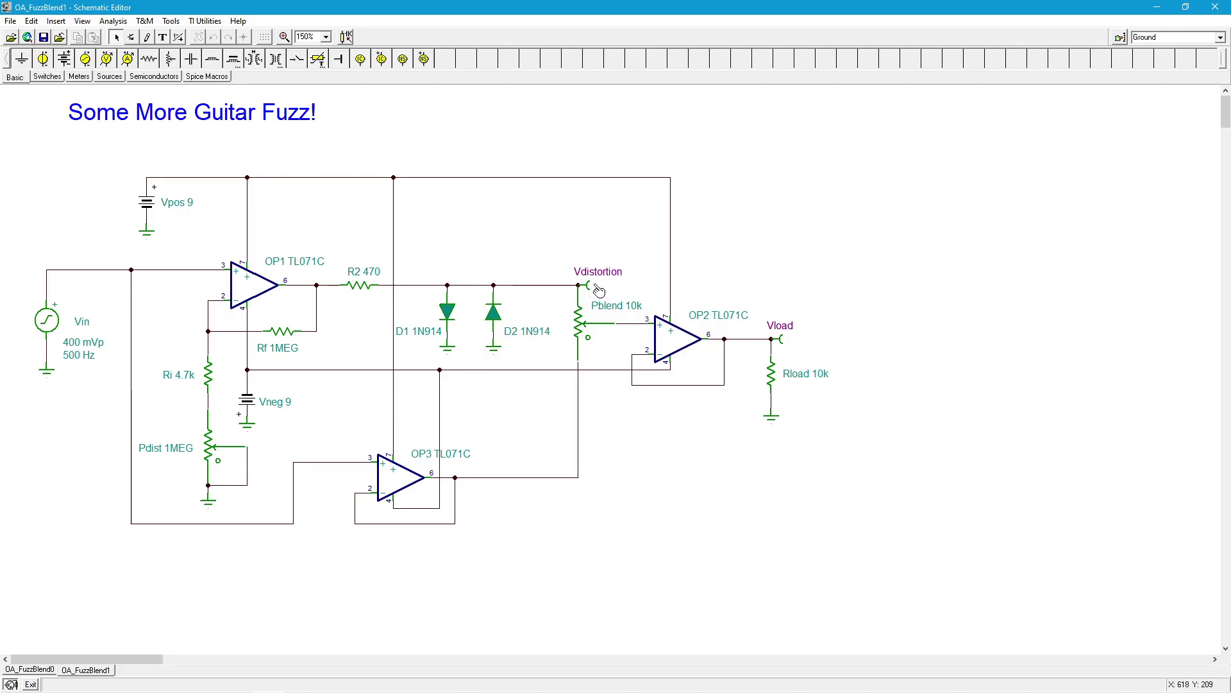
Run the transient analysis again from the schematic and add a curve legend near the last positive peaks.
click(113, 21)
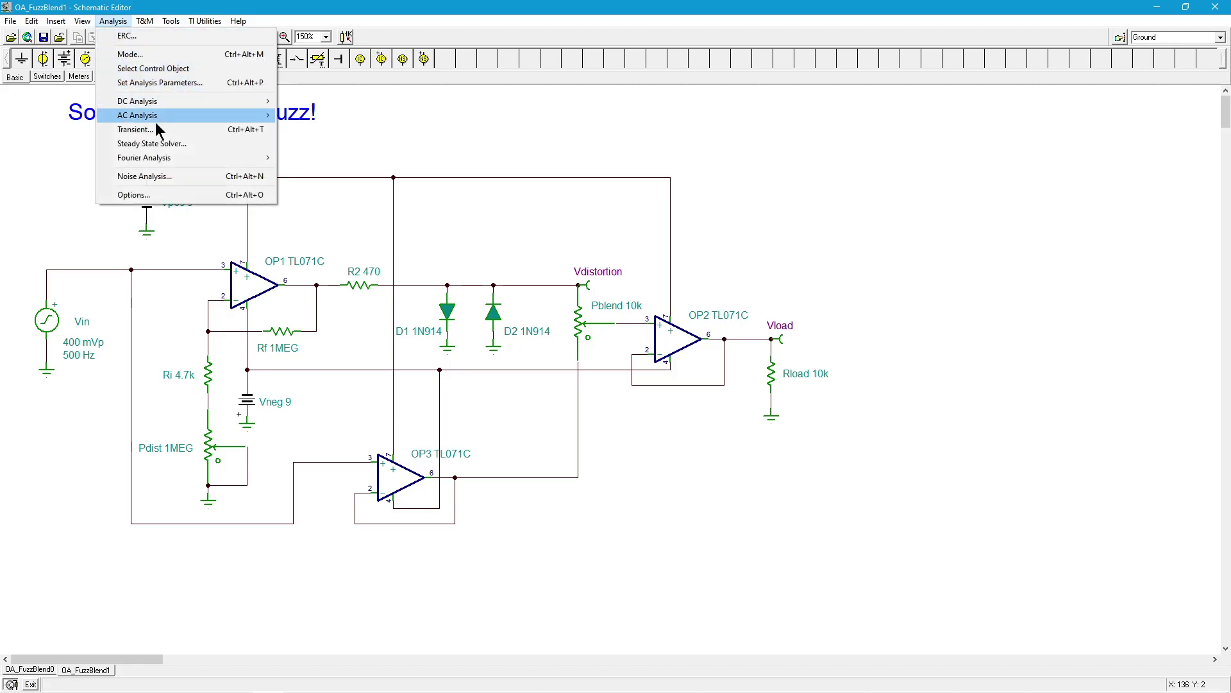
click(234, 129)
click(691, 314)
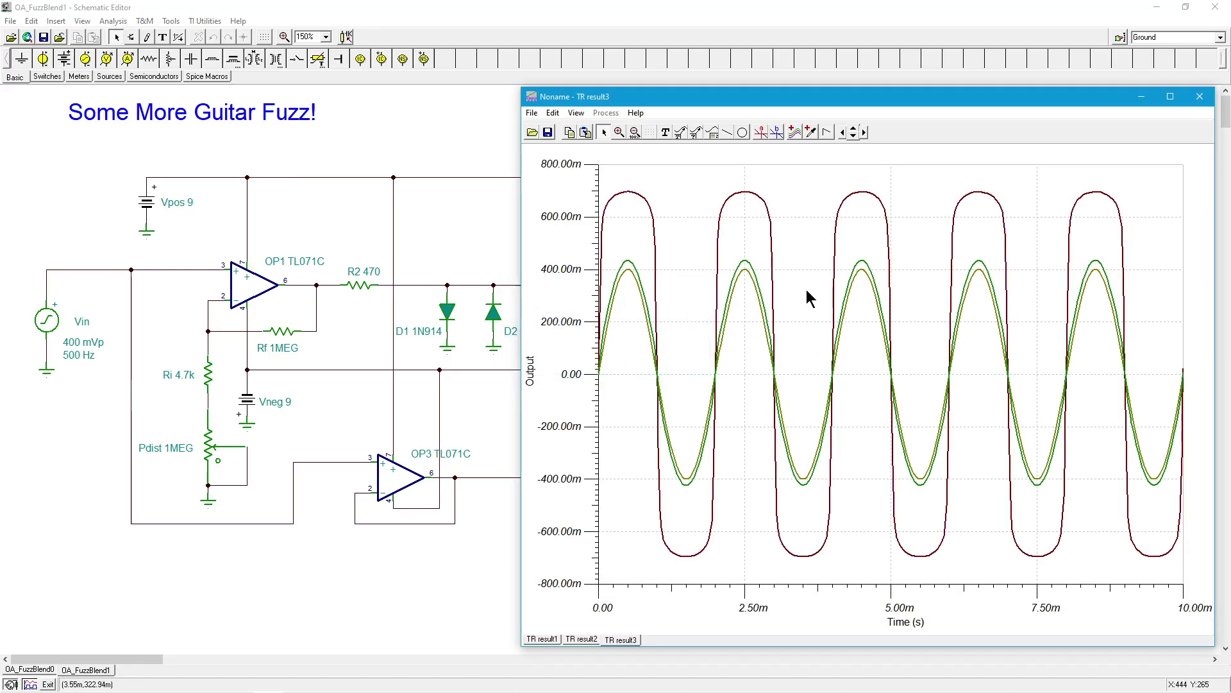
click(713, 135)
click(1030, 182)
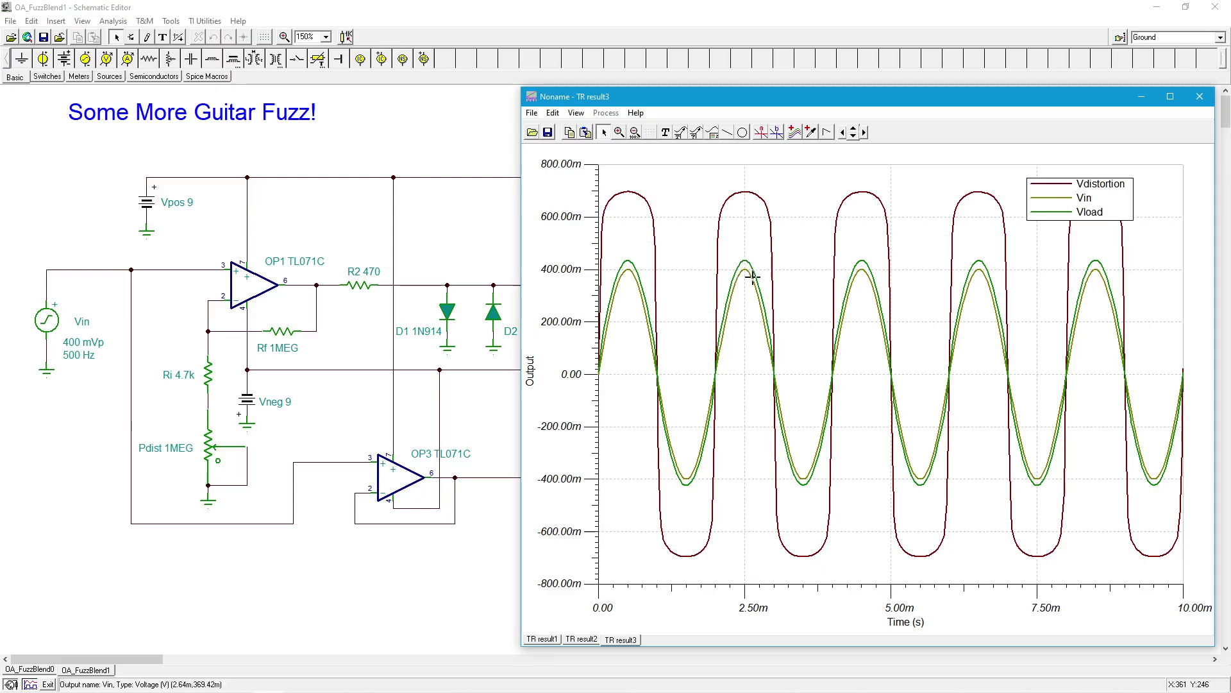
Separate the Vdistortion, Vin and Vload curves into individual graphs, and close the results after comparing them.
click(575, 113)
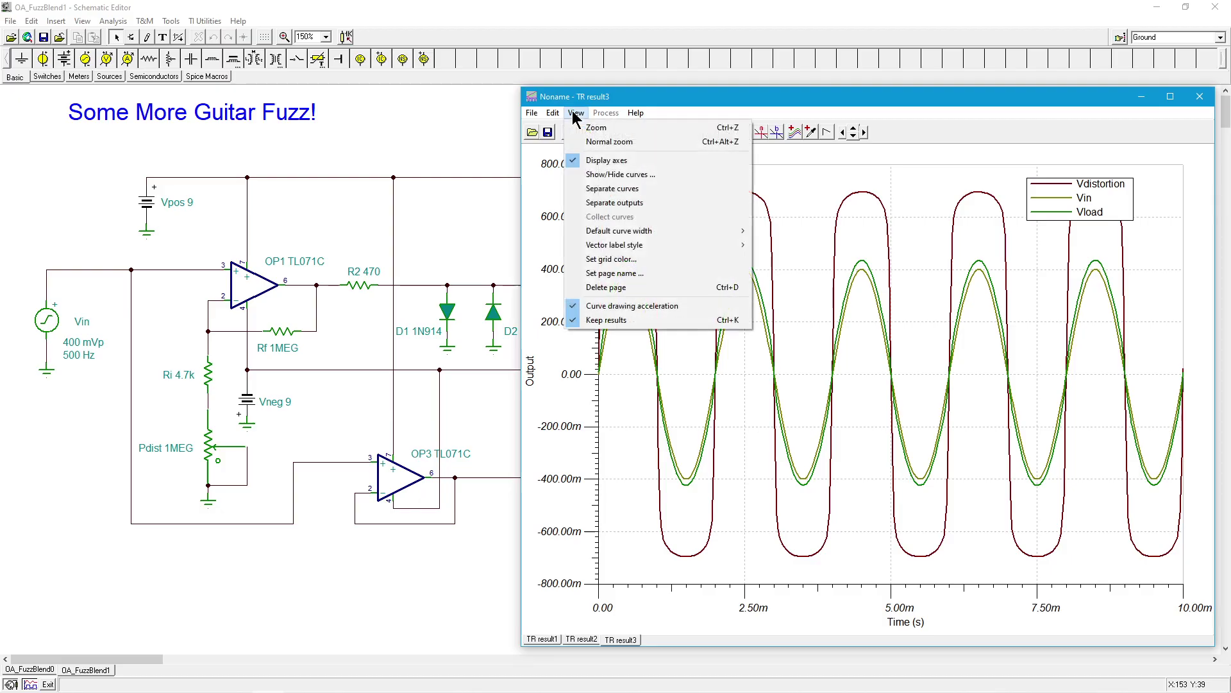
click(606, 191)
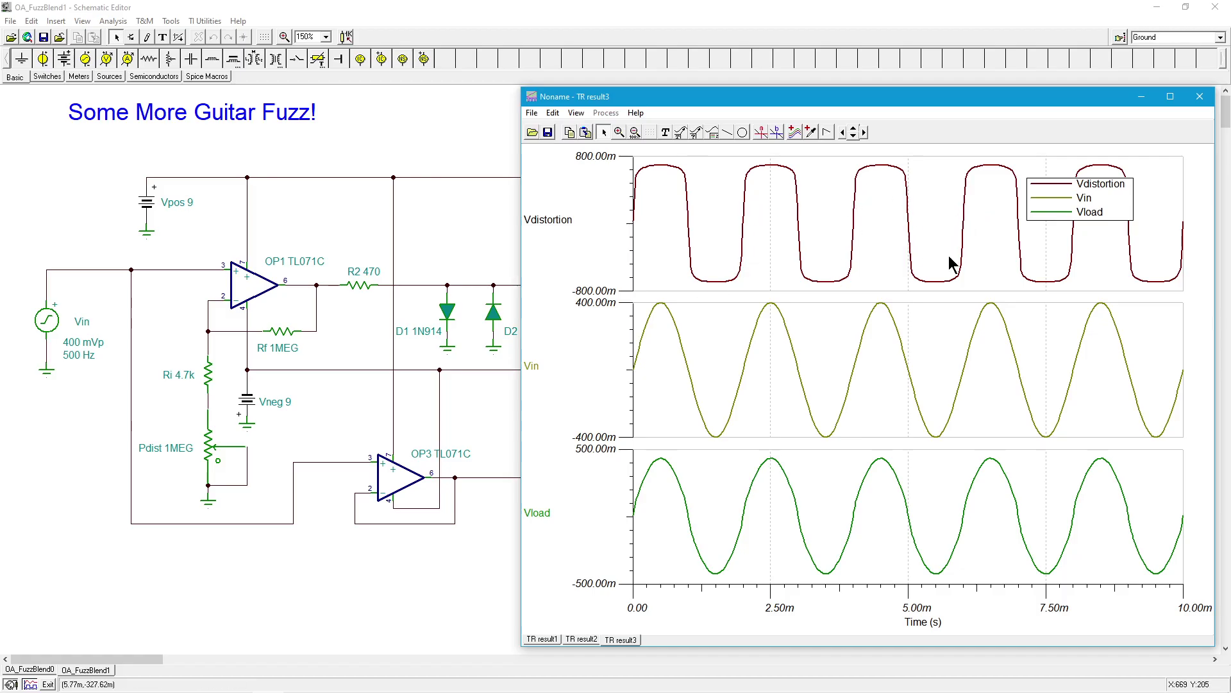
click(1200, 98)
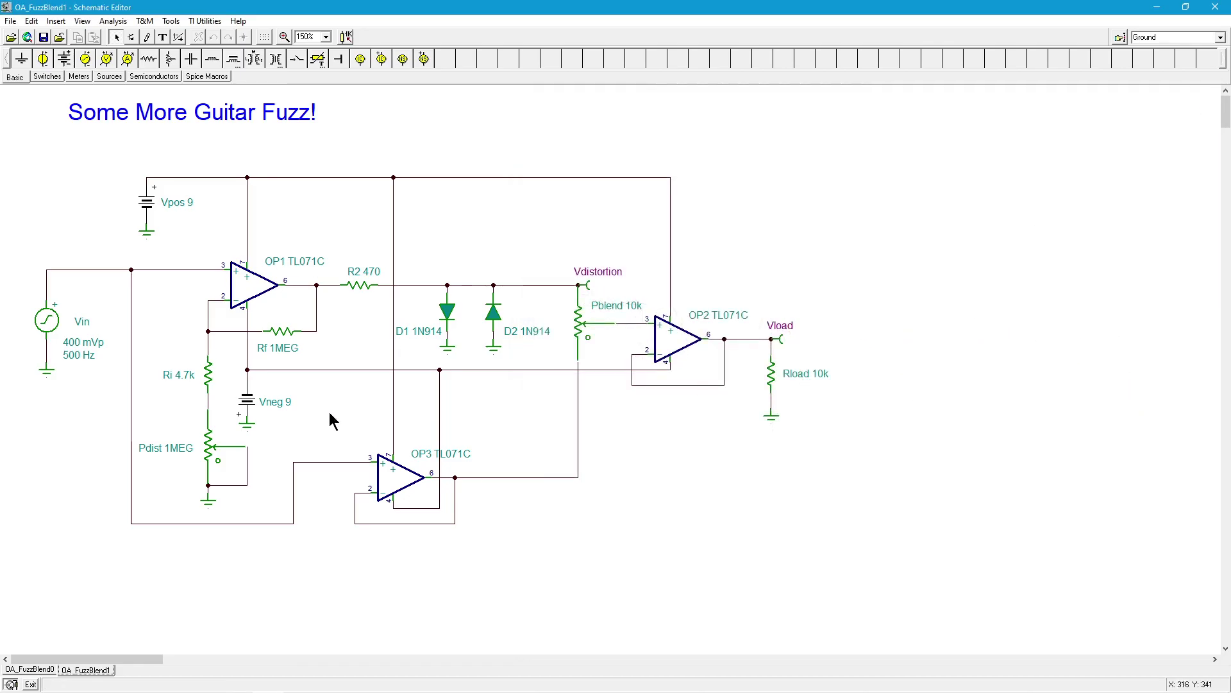